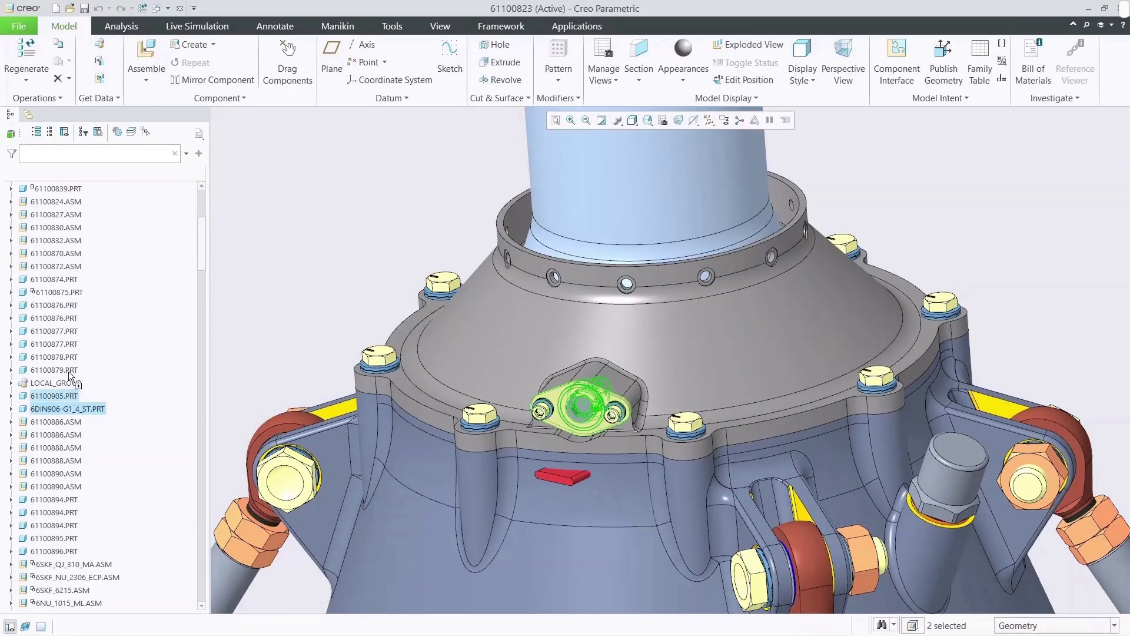
# - Move 61100905.PRT and 6DIN906-G1_4_ST.PRT into 61100870.ASM, then open that sub-assembly
pyautogui.moveTo(70, 281); pyautogui.dragTo(71, 256)
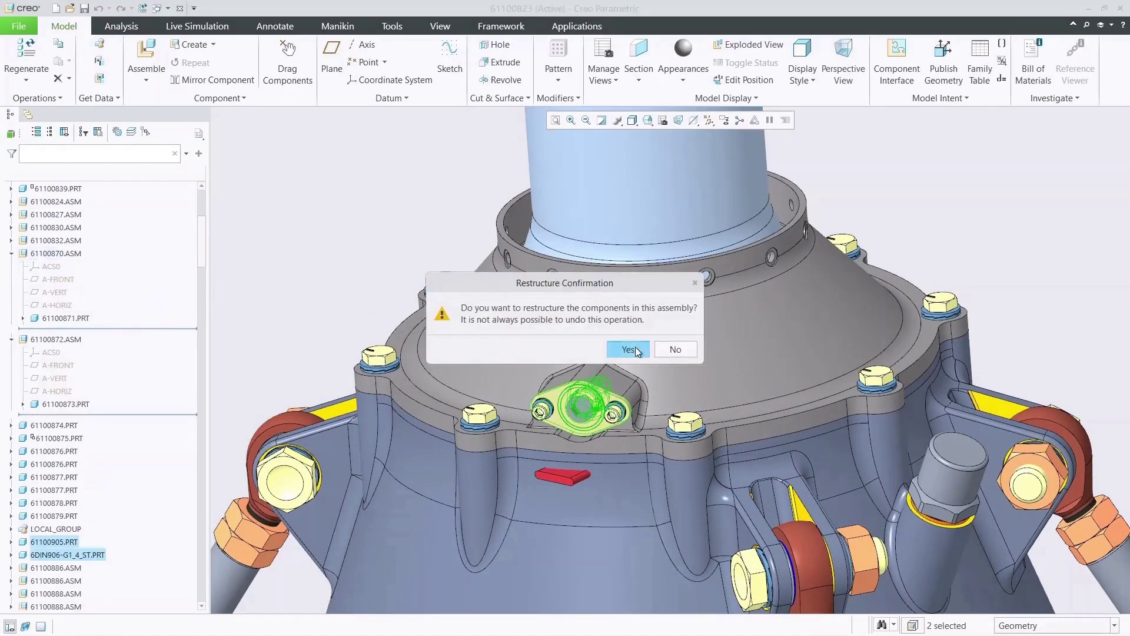
pyautogui.press('Return')
pyautogui.click(71, 253)
# - Re-place the bracket and fitting with Coincident constraints and return to assembly 61100823
pyautogui.click(57, 273)
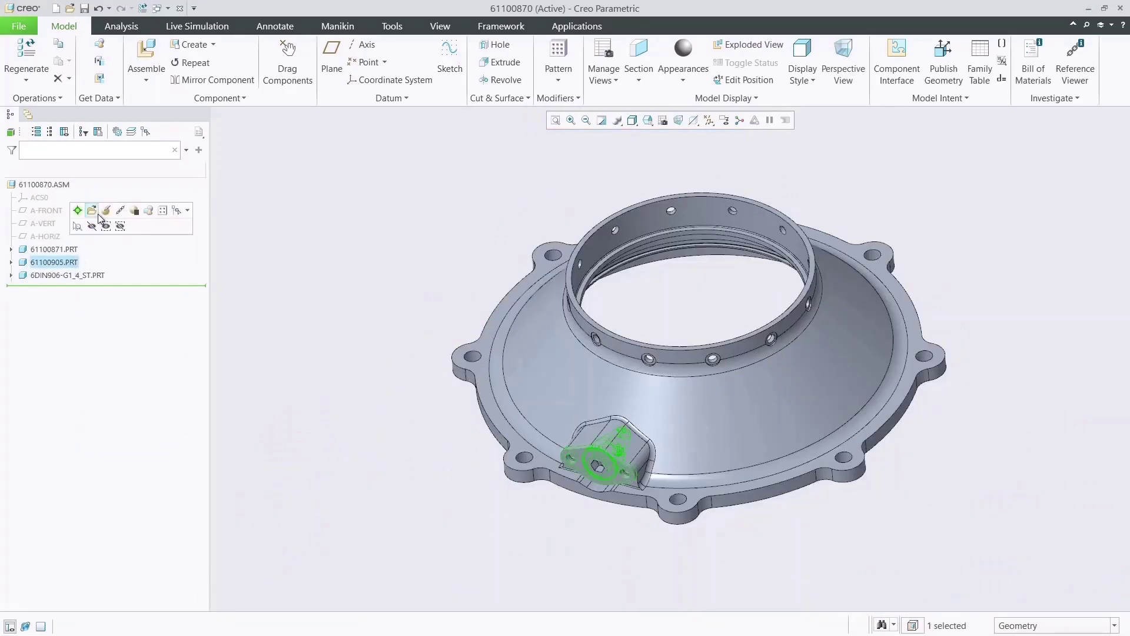
pyautogui.click(89, 217)
pyautogui.click(736, 61)
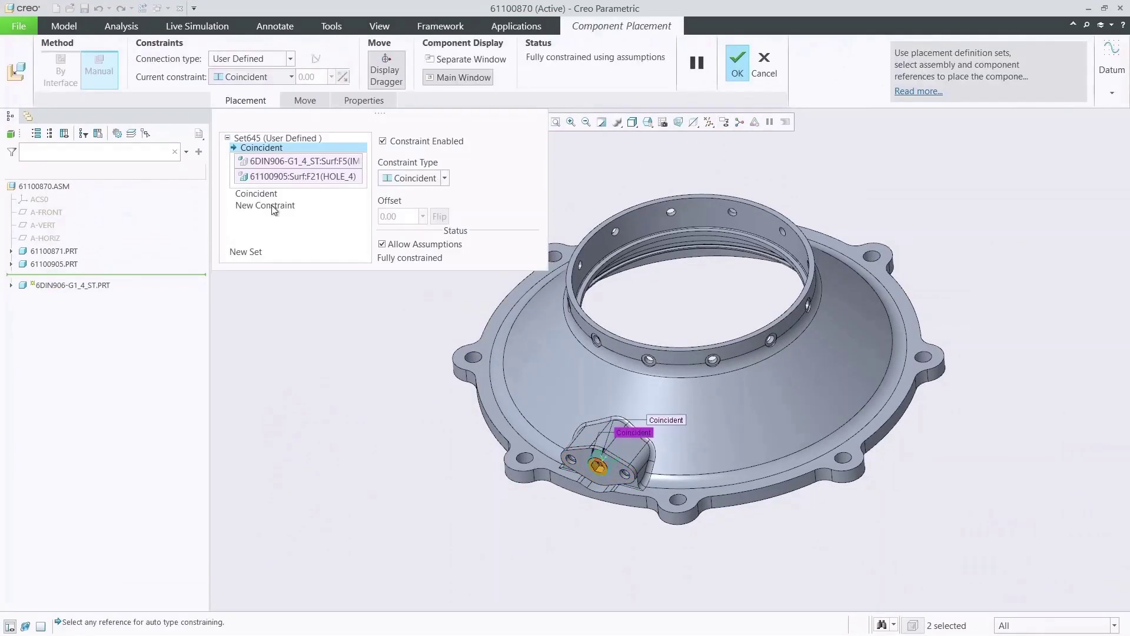
pyautogui.click(738, 63)
pyautogui.click(181, 8)
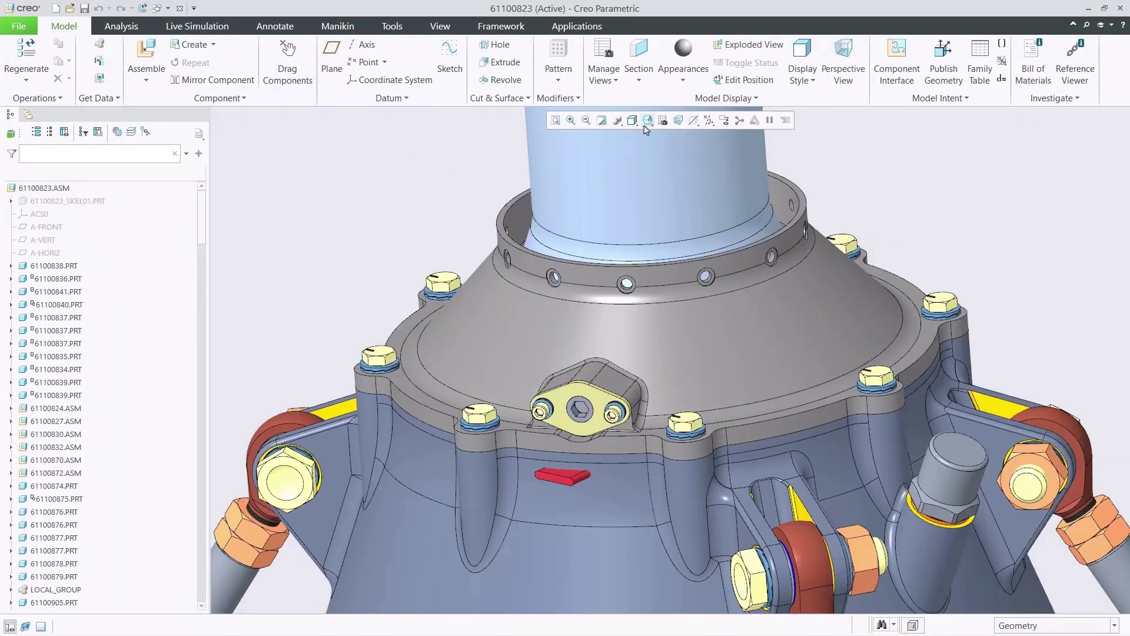
pyautogui.click(636, 187)
# - Split the 61100840.PRT Model Tree into panes, create Custom Group 1, and select a spline tooth extrude
pyautogui.click(133, 133)
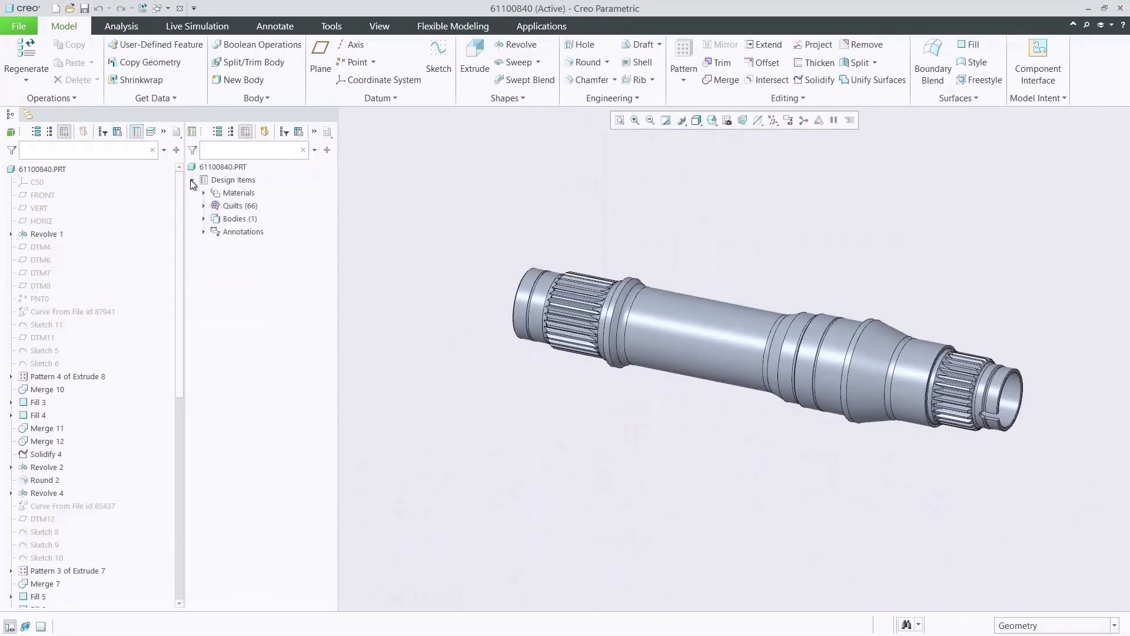
pyautogui.click(263, 134)
pyautogui.click(313, 132)
pyautogui.scroll(-5, 541, 192)
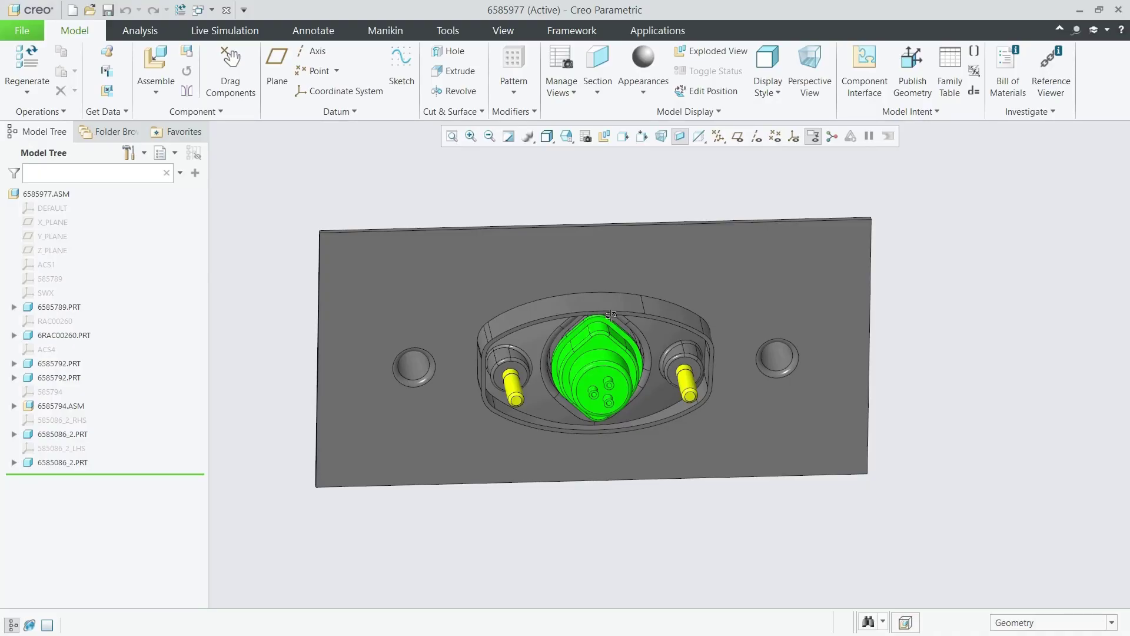
# - Assemble 6585788_TAILLIGHT_ASSY.SLDASM into 6585977.ASM with a Coincident constraint onto the plate
pyautogui.click(565, 136)
pyautogui.click(585, 197)
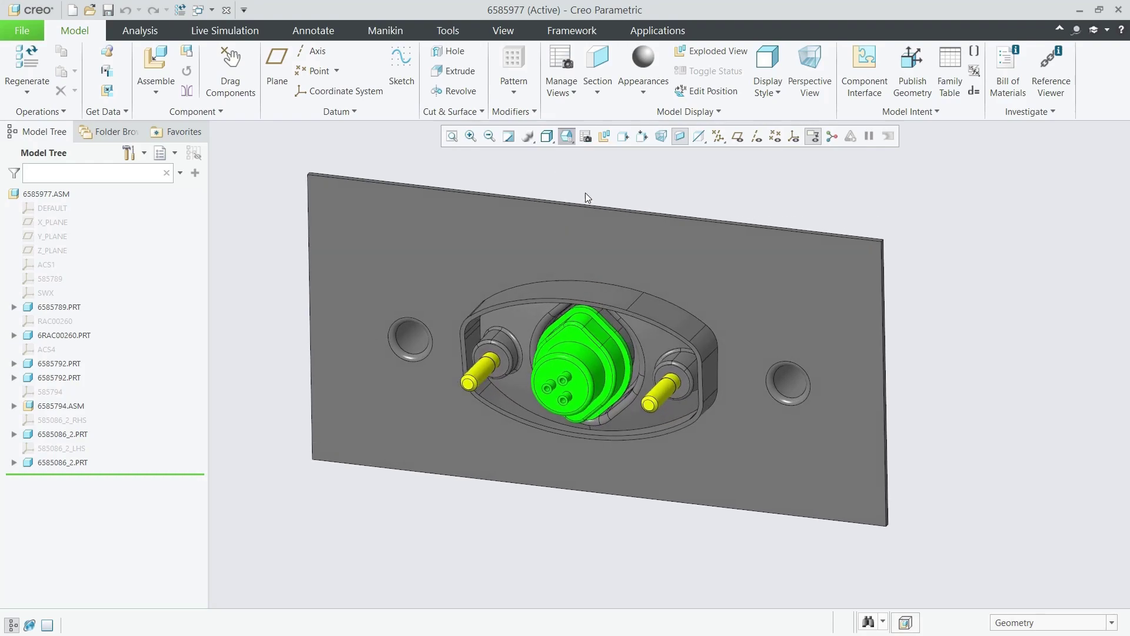
pyautogui.click(174, 93)
pyautogui.click(650, 485)
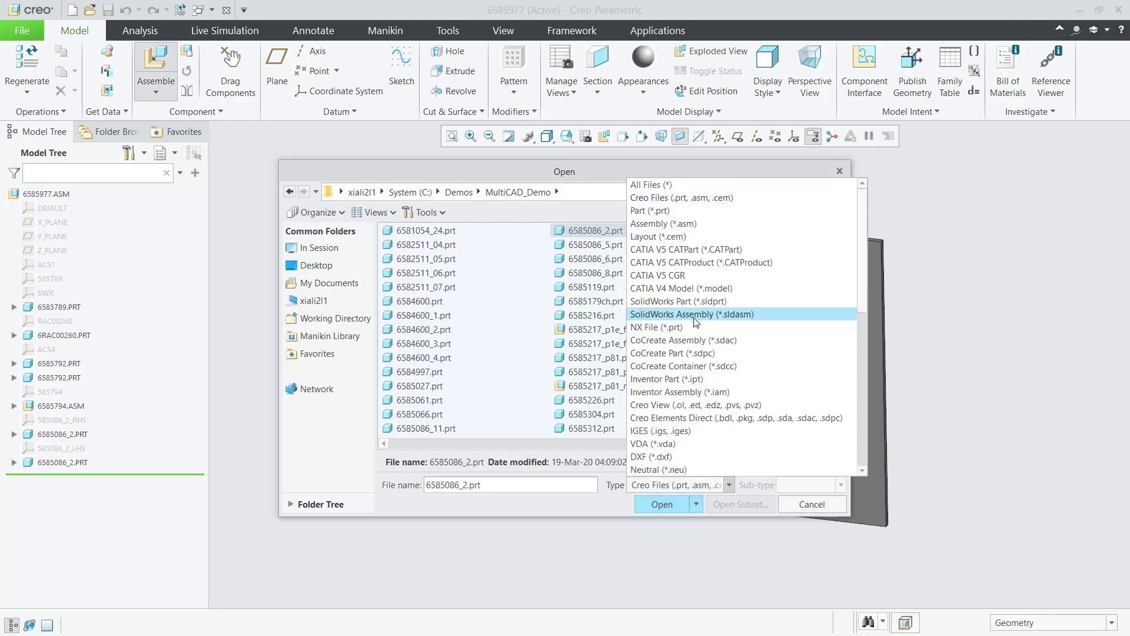
pyautogui.click(696, 318)
pyautogui.click(645, 504)
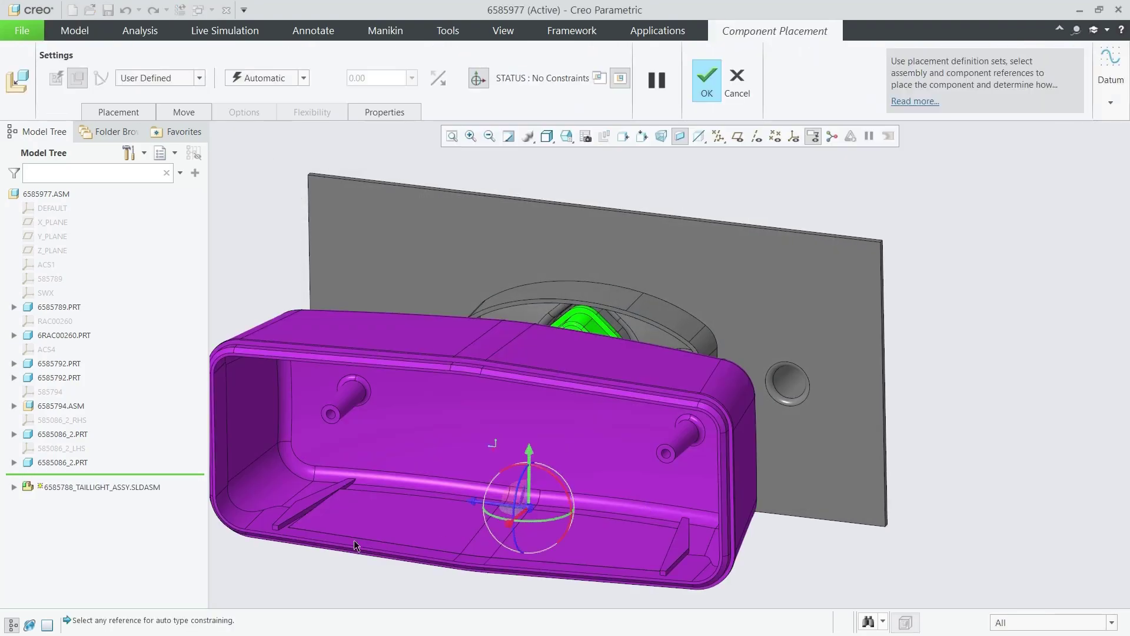
pyautogui.click(14, 490)
pyautogui.click(49, 280)
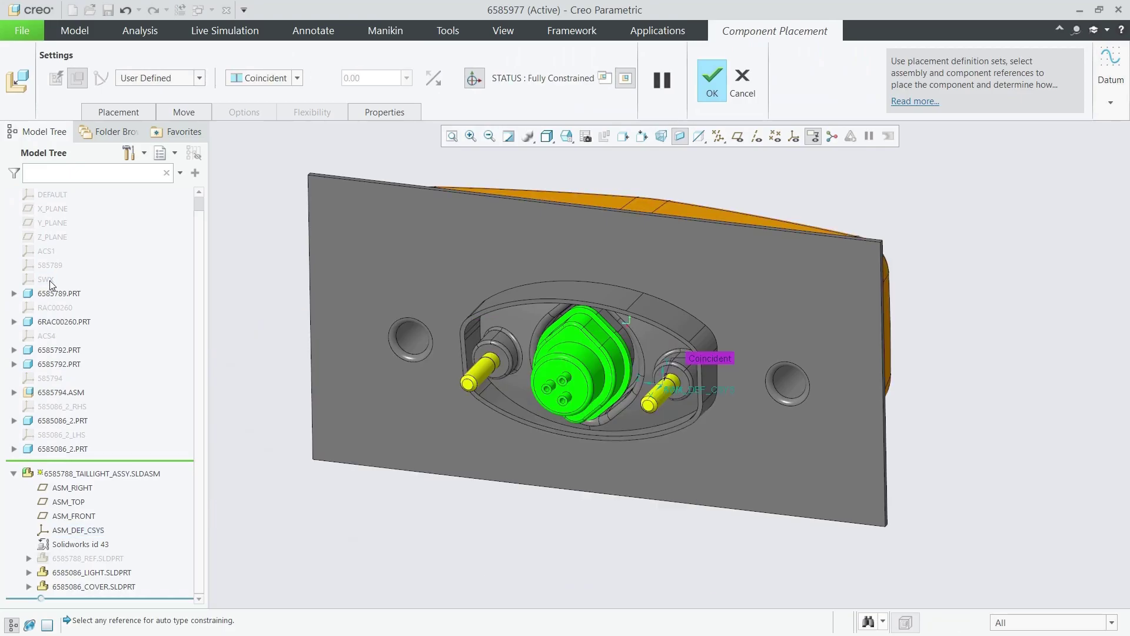
pyautogui.click(700, 84)
pyautogui.moveTo(681, 138); pyautogui.dragTo(575, 278, button='middle')
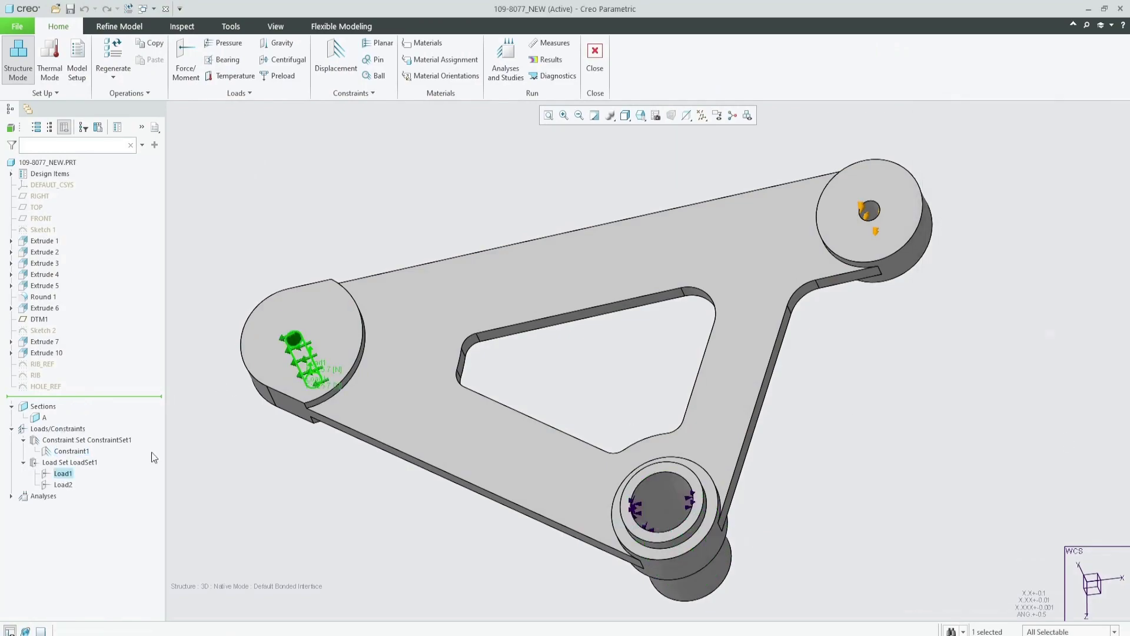
# - Generate an AutoGEM finite element mesh of the triangular bracket
pyautogui.click(119, 26)
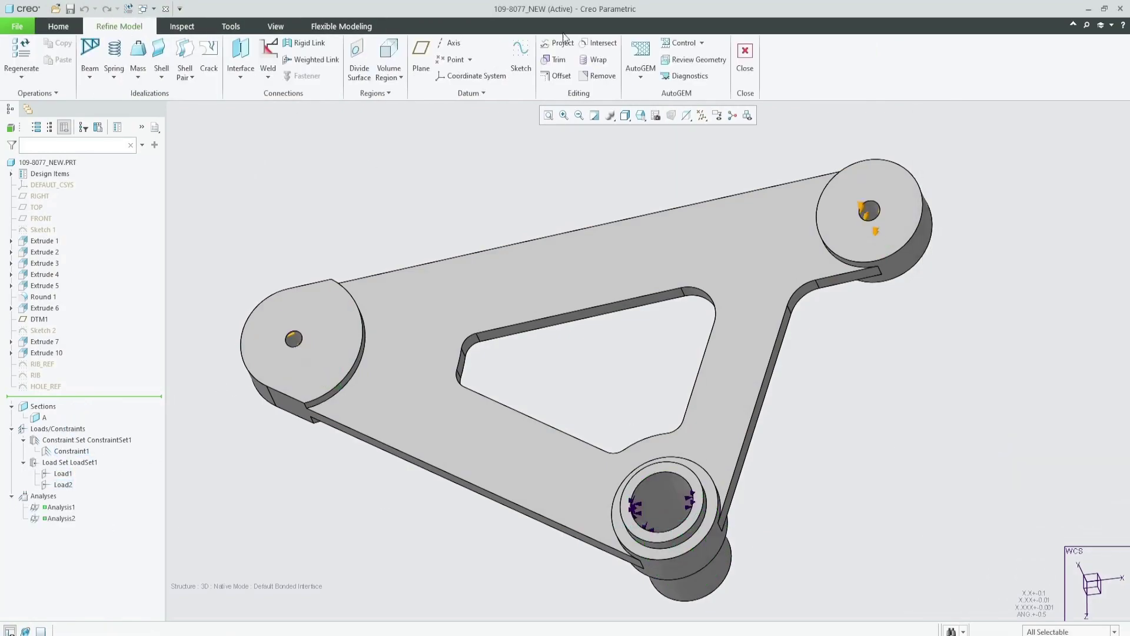
pyautogui.click(684, 42)
pyautogui.click(643, 55)
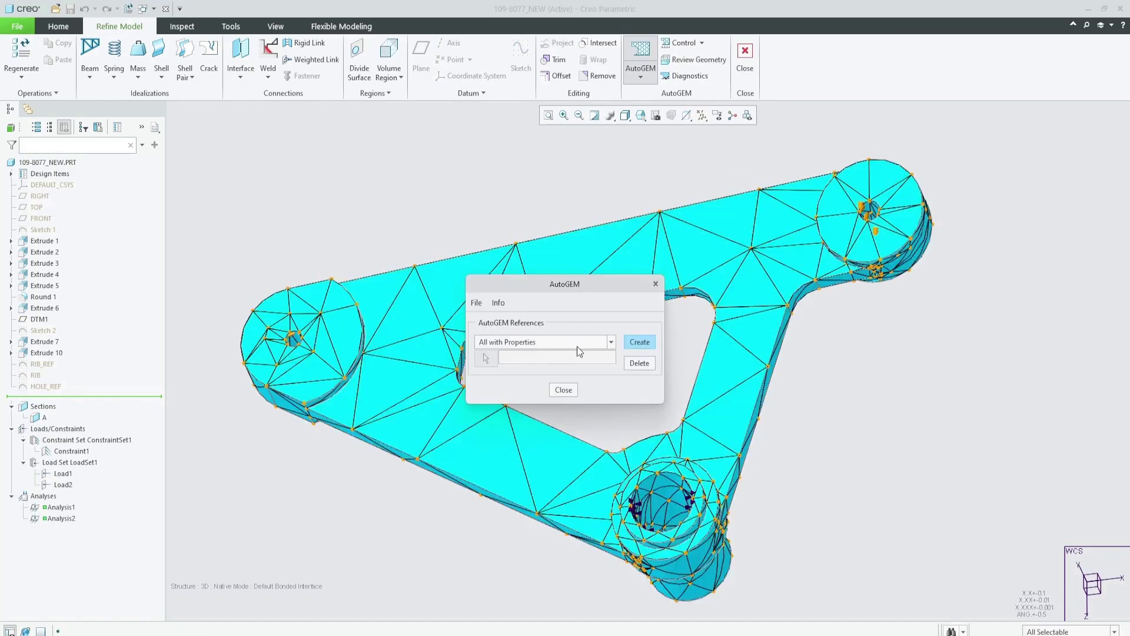
pyautogui.moveTo(577, 346); pyautogui.dragTo(661, 340, button='middle')
# - Run the bracket analysis and show its von Mises, displacement and principal stress results
pyautogui.click(58, 26)
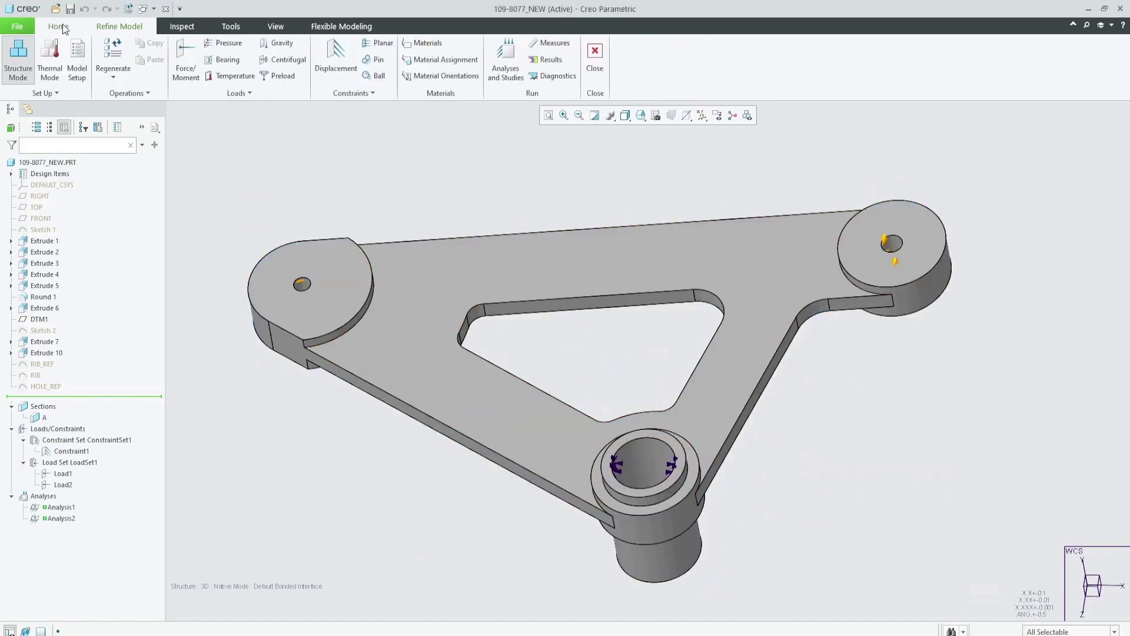
pyautogui.click(505, 63)
pyautogui.click(594, 64)
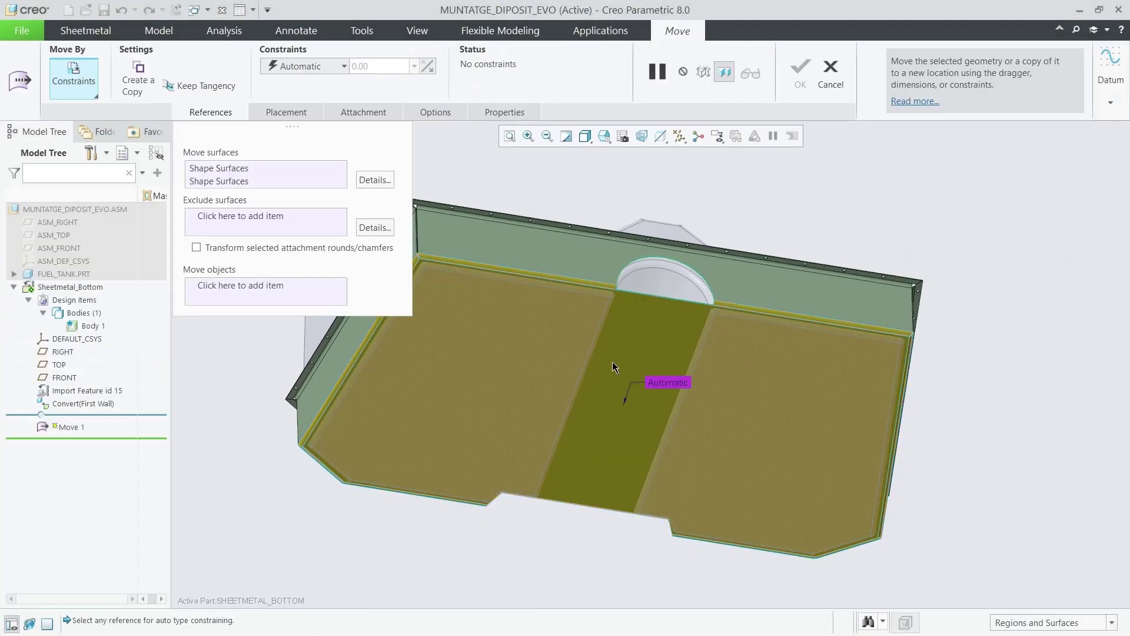
# - Finish the surface move, then recognize the tray's bends and corner reliefs as sheet metal objects
pyautogui.click(794, 82)
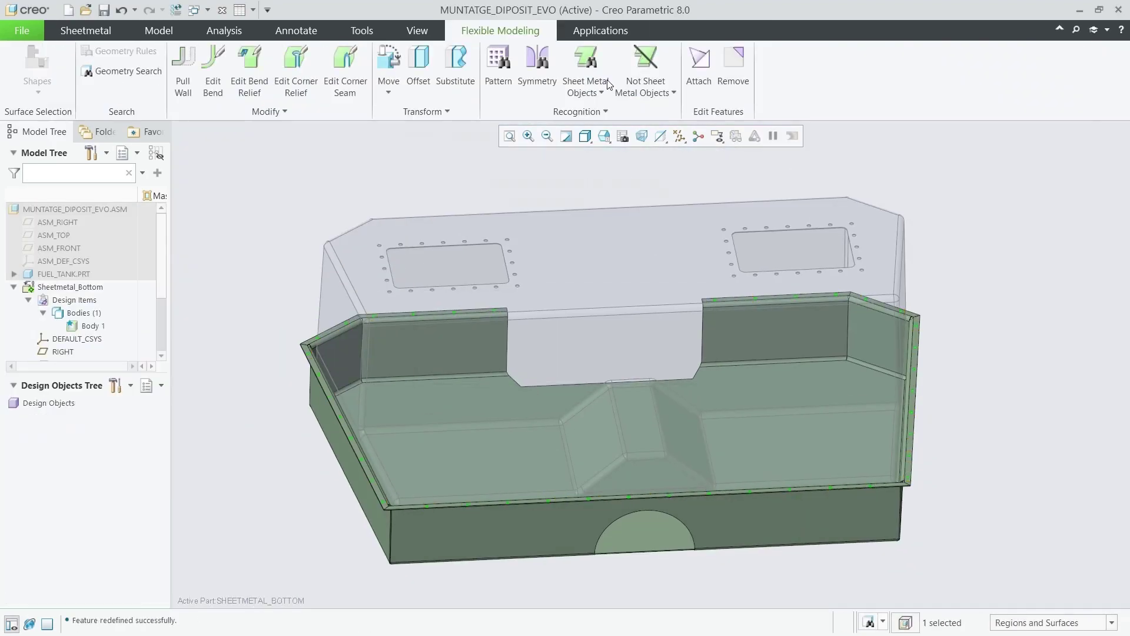
pyautogui.click(585, 76)
pyautogui.click(618, 109)
pyautogui.click(1047, 380)
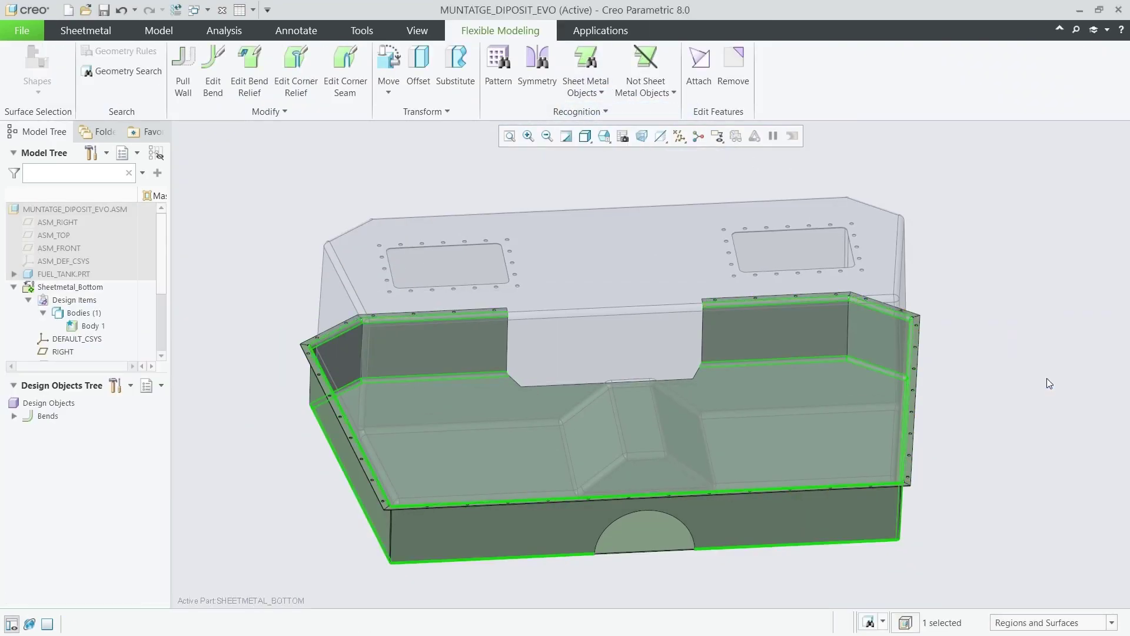
pyautogui.click(585, 75)
pyautogui.click(618, 138)
# - Change the corner reliefs shown in the 04_CORNERRELIEF view from V notch to Square
pyautogui.click(1047, 307)
pyautogui.click(604, 135)
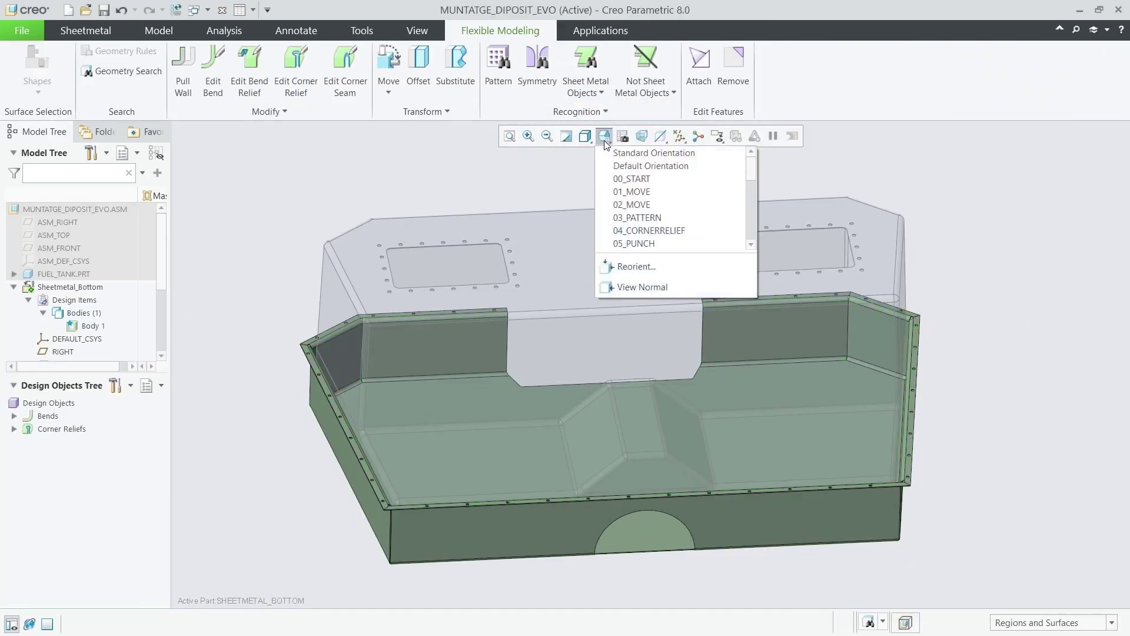
pyautogui.click(649, 231)
pyautogui.click(296, 71)
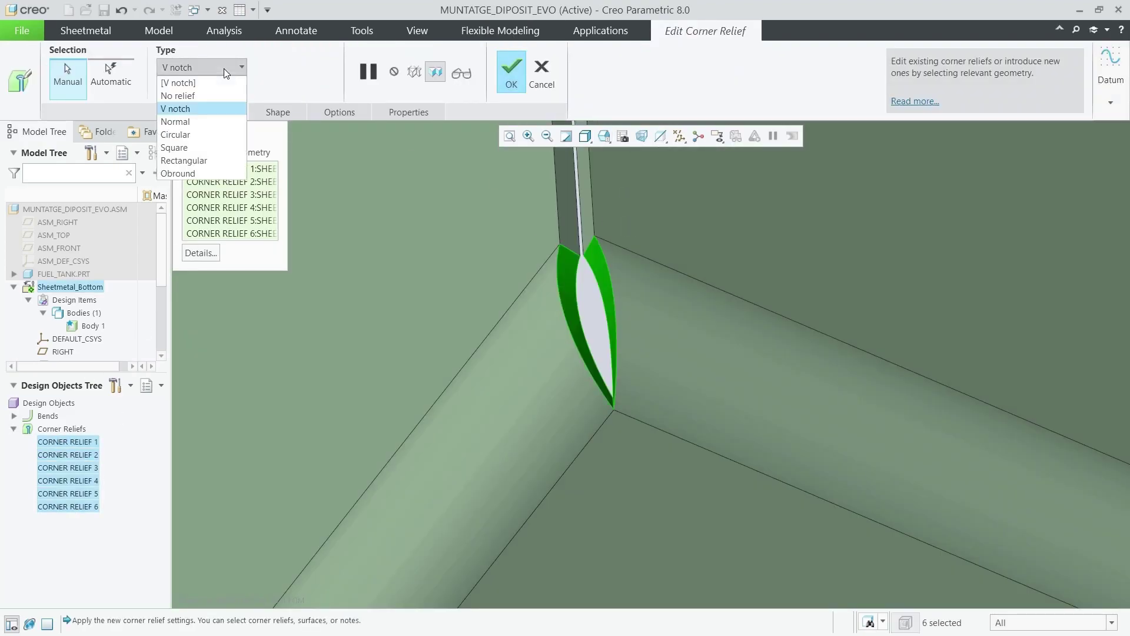
pyautogui.click(173, 148)
pyautogui.click(392, 69)
pyautogui.click(664, 71)
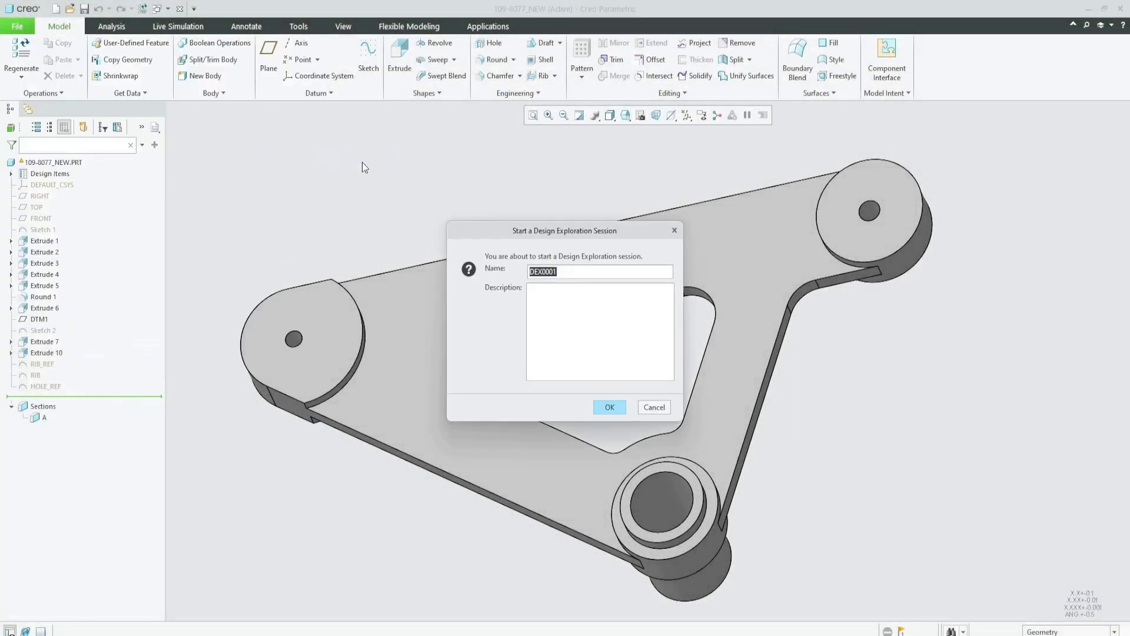
# - Start design exploration, finish the rib, save Checkpoint 1, and compare it with the pre-modified part
pyautogui.press('Return')
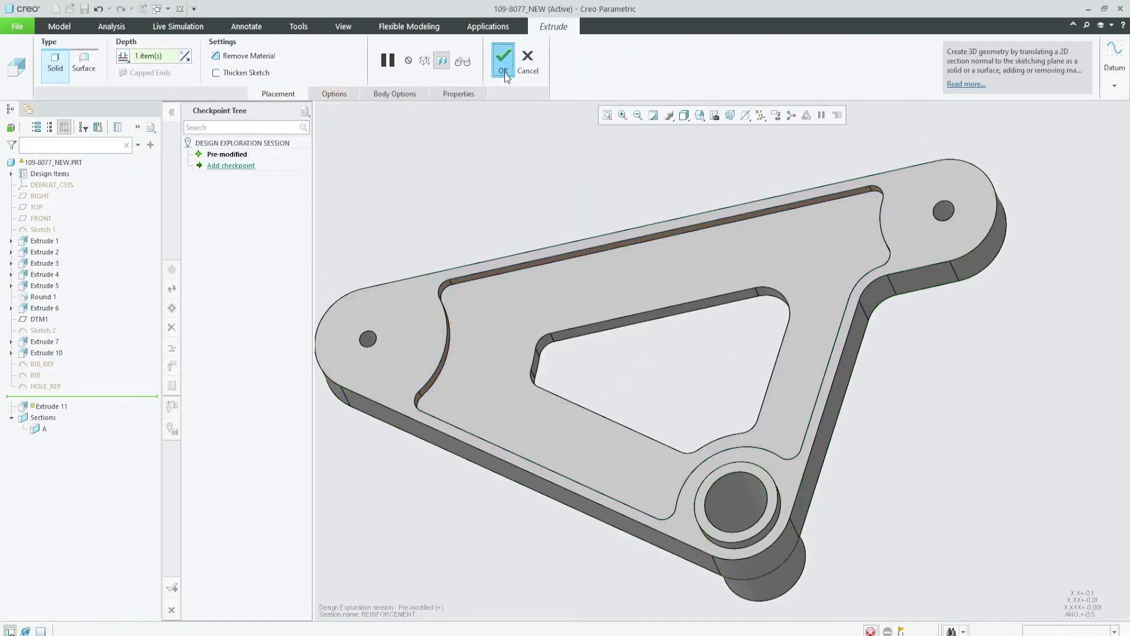
pyautogui.click(504, 73)
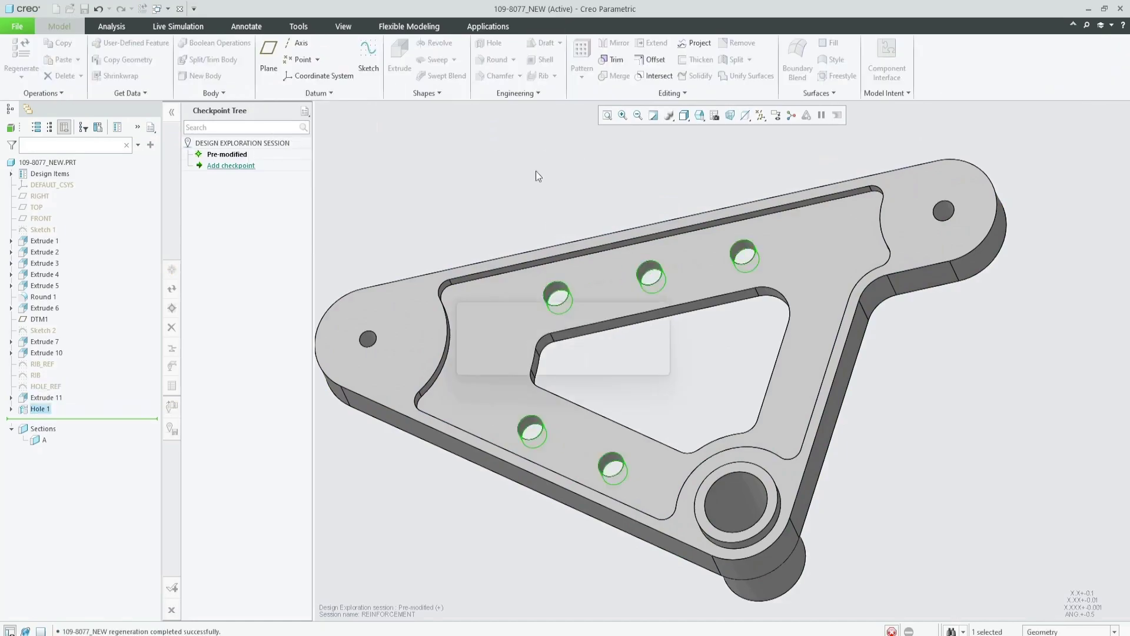
pyautogui.click(231, 166)
pyautogui.write('Added rib and reinforcement')
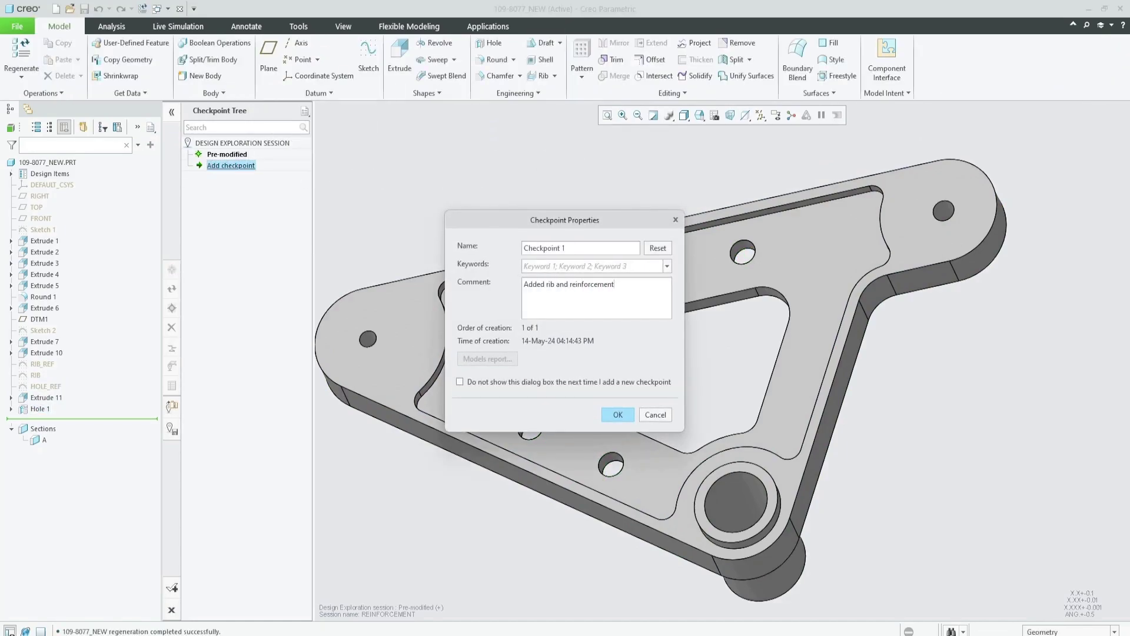
pyautogui.click(618, 415)
pyautogui.click(227, 154)
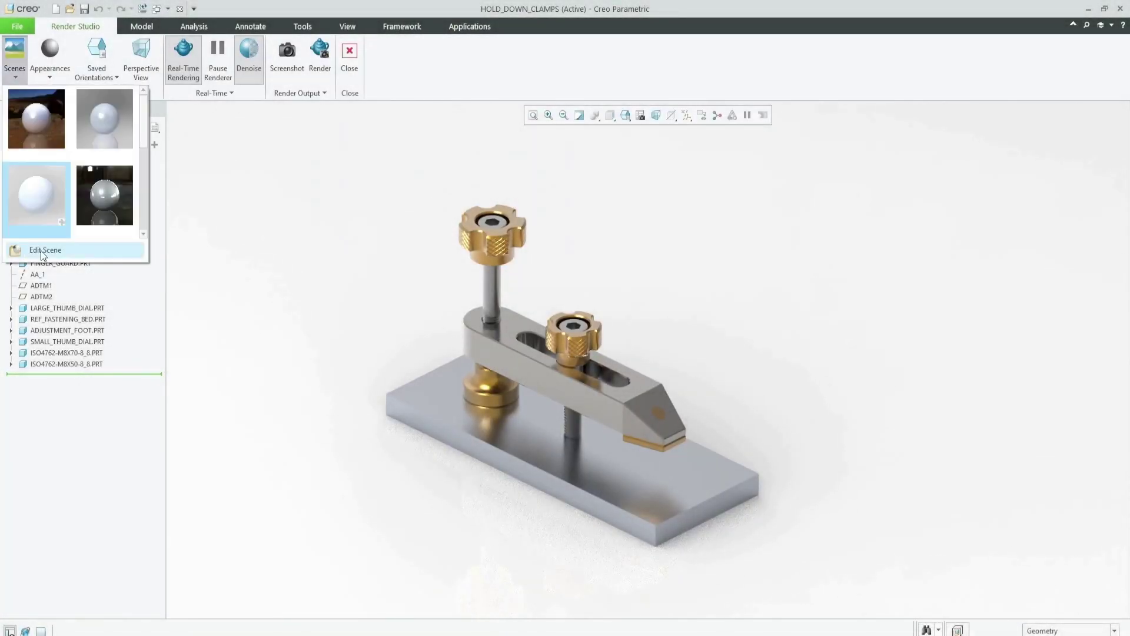
# - Adjust the scene lights and render the hold-down clamp with a 20-second render time
pyautogui.click(45, 252)
pyautogui.click(103, 149)
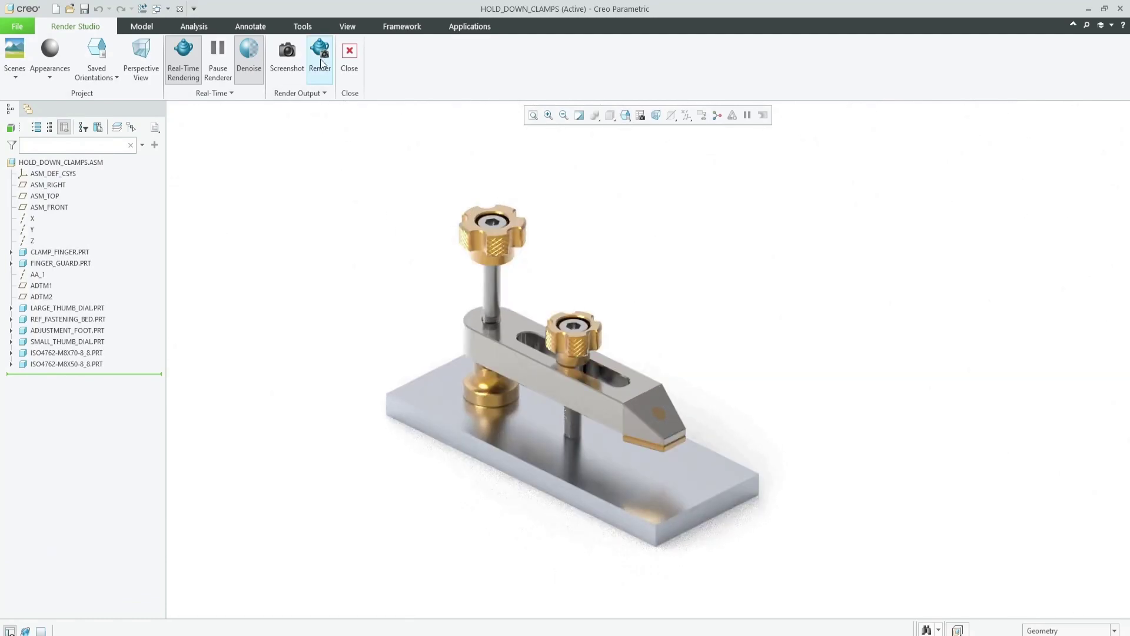
pyautogui.click(551, 369)
pyautogui.click(606, 440)
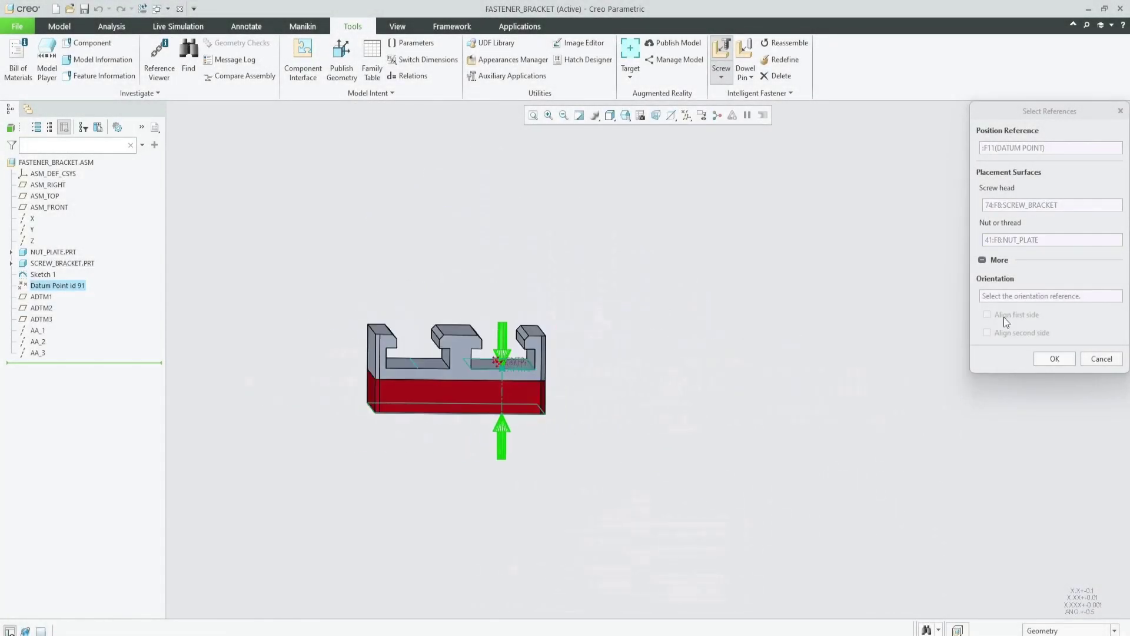
# - Place an ISO 10642 - 8.8 screw at the datum point with a Side 2 washer and nut
pyautogui.click(657, 344)
pyautogui.click(1028, 169)
pyautogui.click(1002, 410)
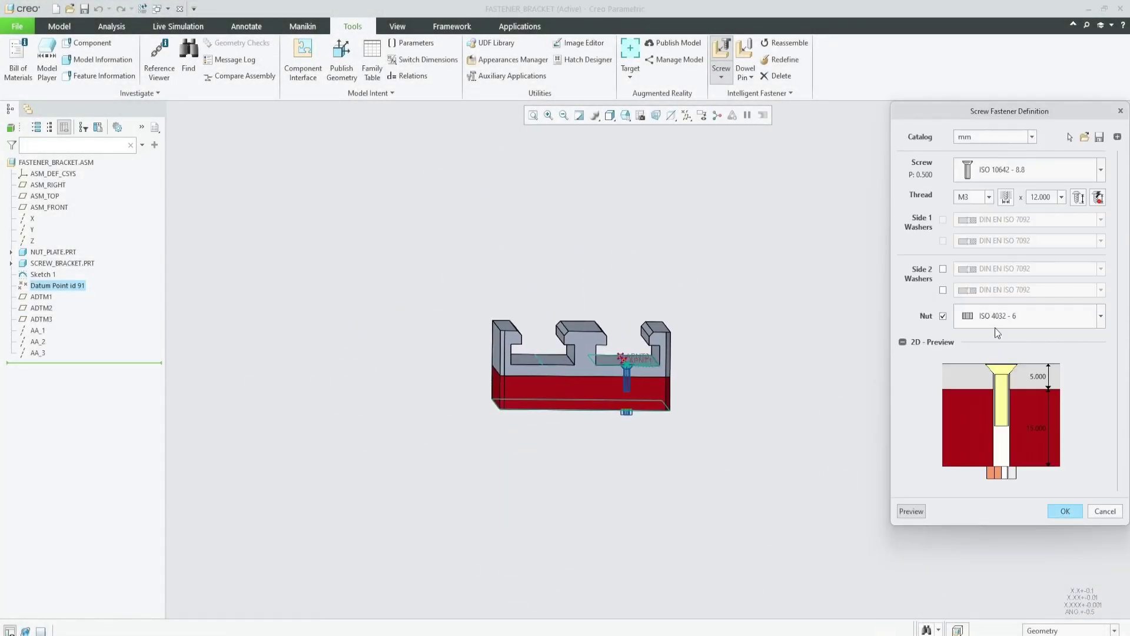
pyautogui.click(941, 290)
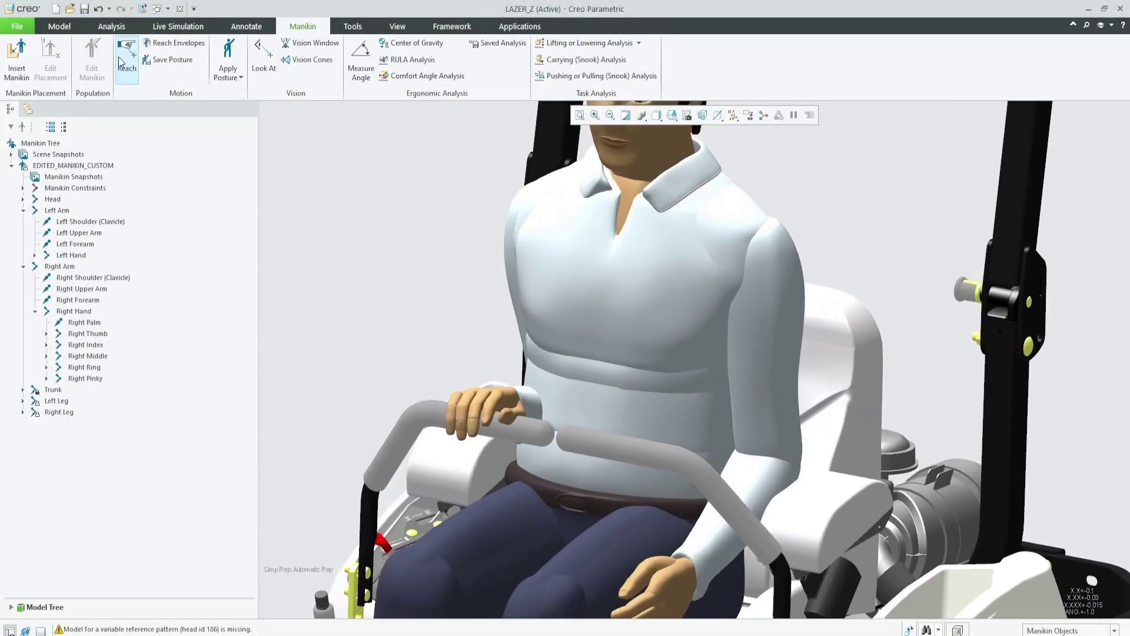
# - Use Reach to put the manikin's right hand on the armrest point
pyautogui.click(123, 62)
pyautogui.click(638, 439)
pyautogui.middleClick(848, 248)
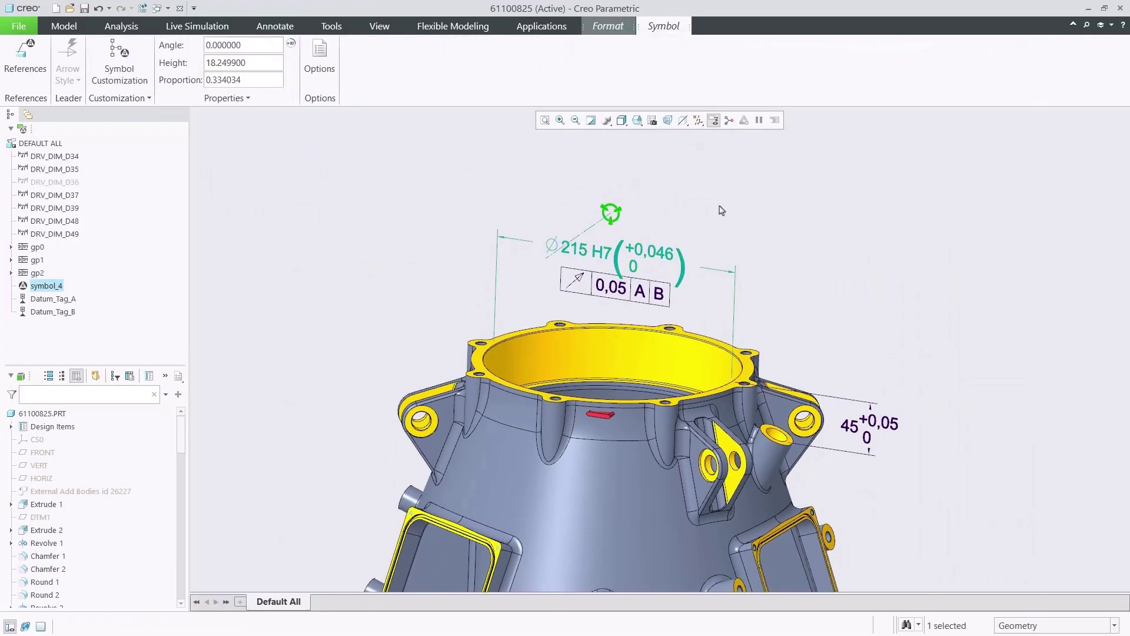
# - Place the symbol above the Ø215 dimension, then add a customized Ra surface finish symbol
pyautogui.click(611, 219)
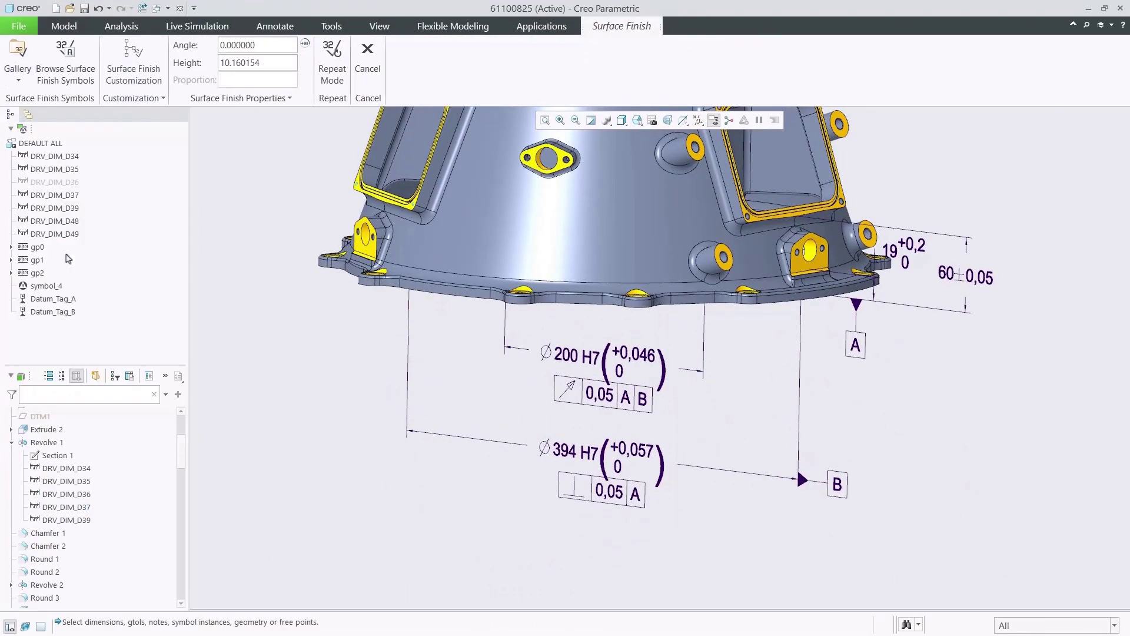
pyautogui.click(119, 67)
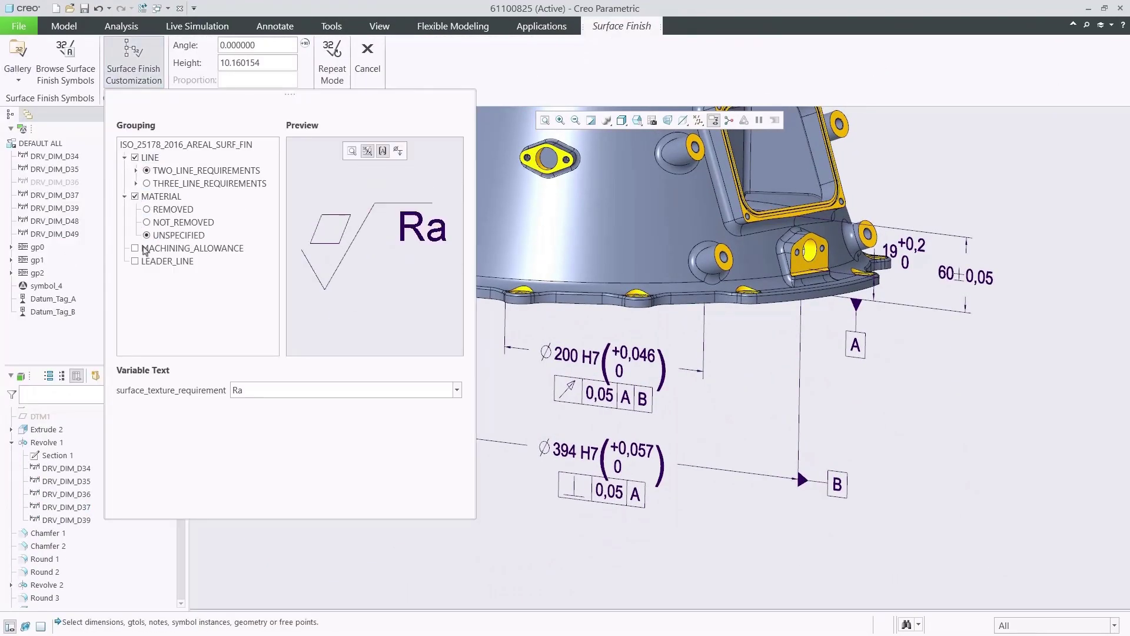
pyautogui.click(532, 523)
pyautogui.scroll(5, 667, 210)
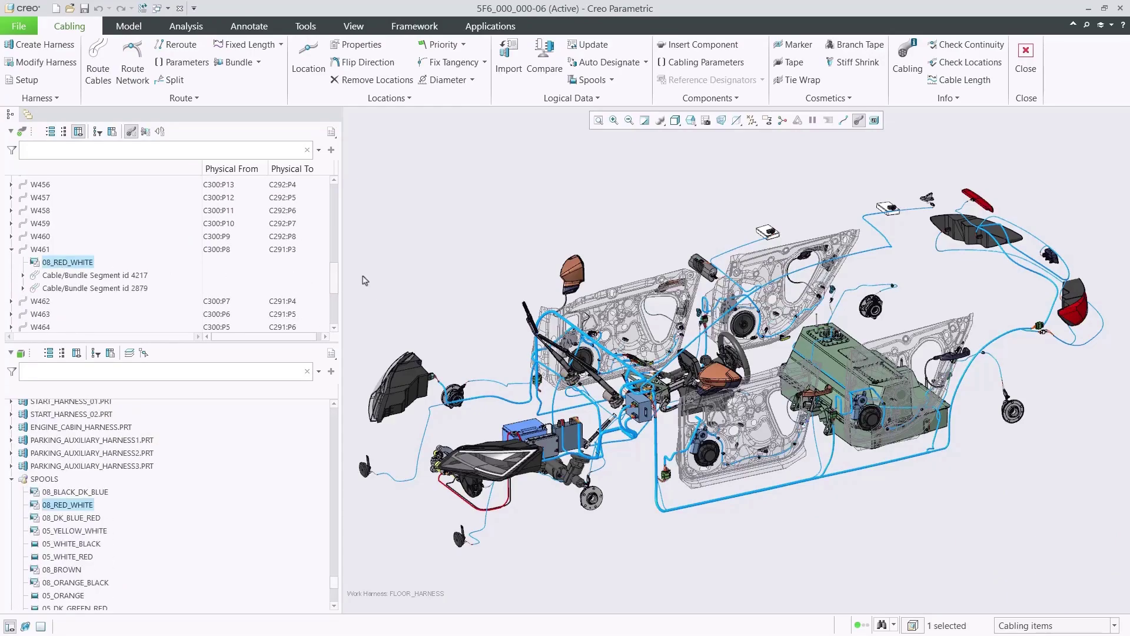
# - Filter the cabling tree from wire W461's segment to show bundles with segments and diameters
pyautogui.click(95, 275)
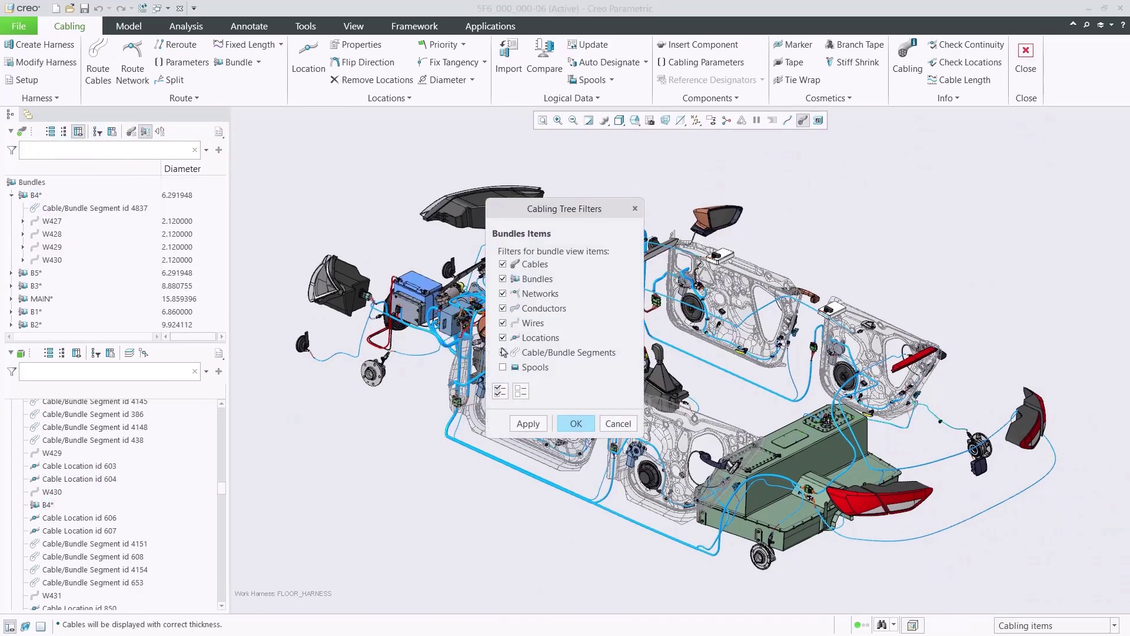
pyautogui.press('Return')
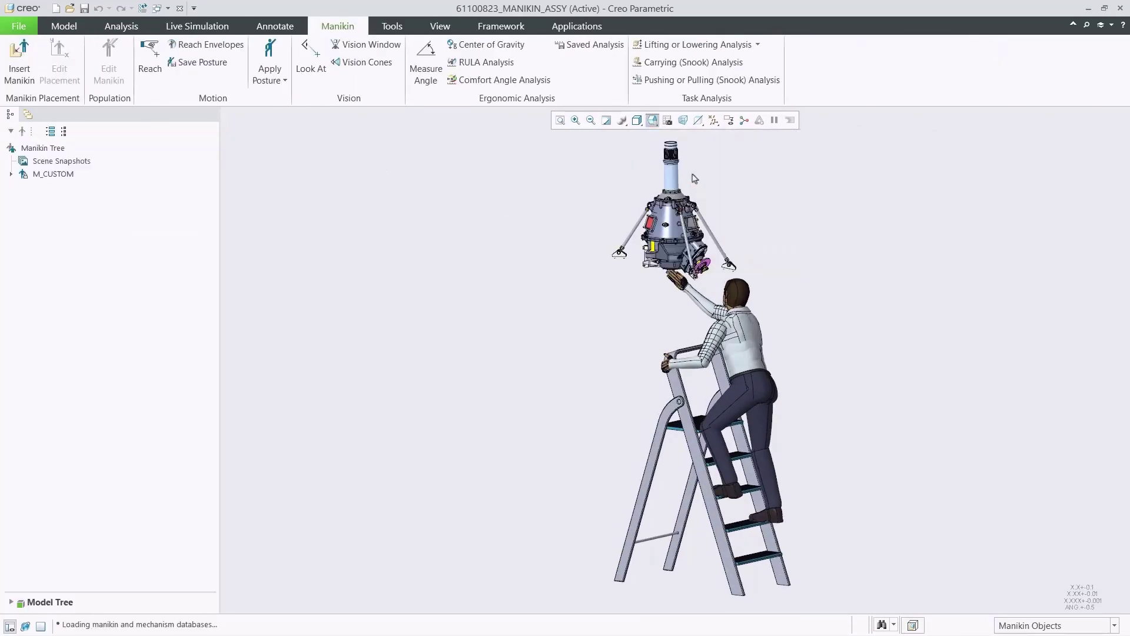
# - Select the ladder manikin's Pelvis (Sacrum) constraint for reach envelope settings
pyautogui.click(24, 199)
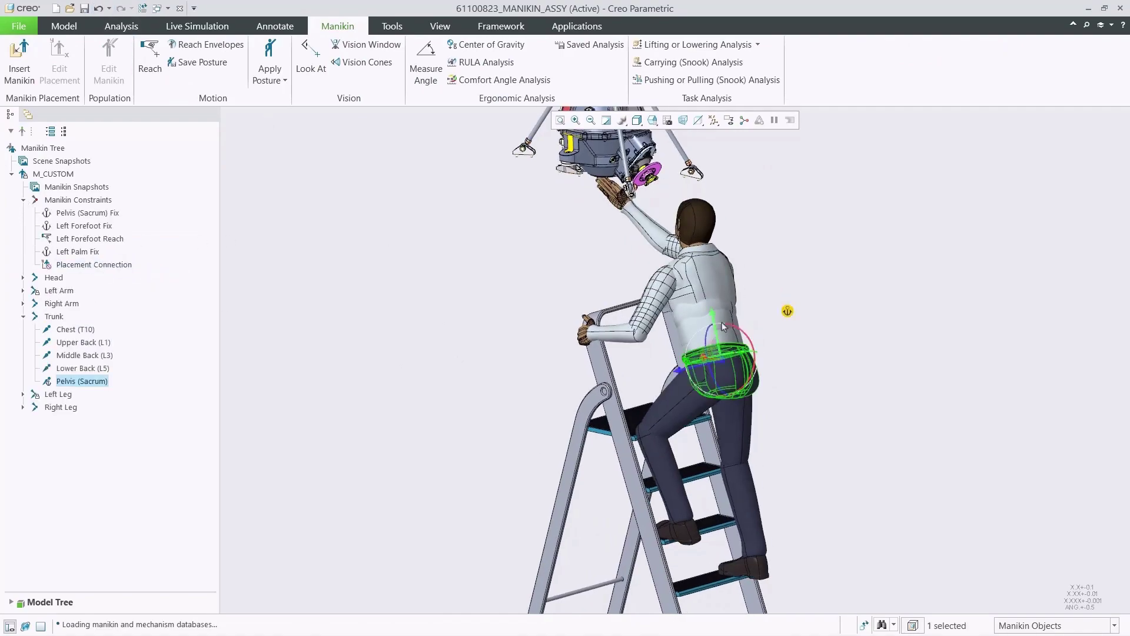